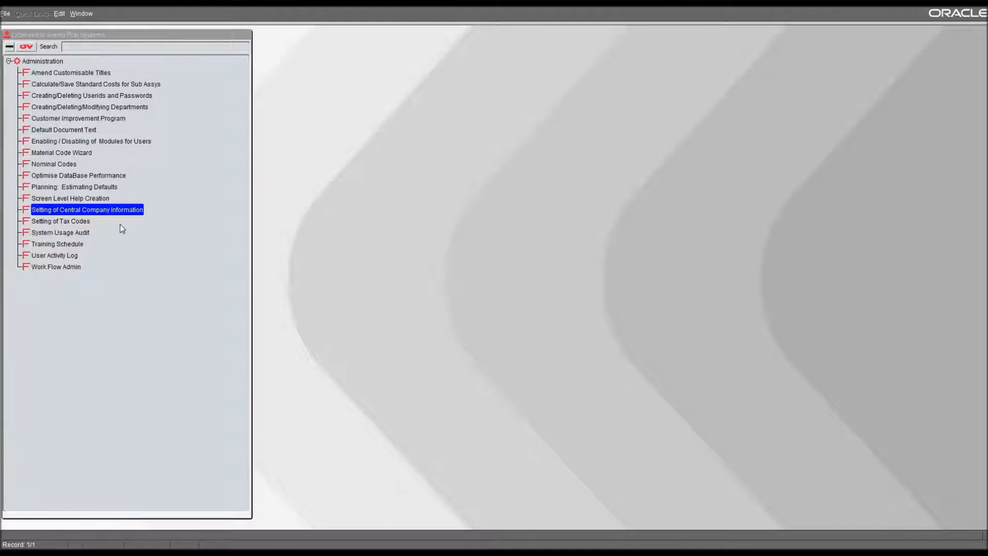
Open the export settings of Central Company Information, choose Sage Line50 as the export package, and highlight the export files directory.
double_click(72, 209)
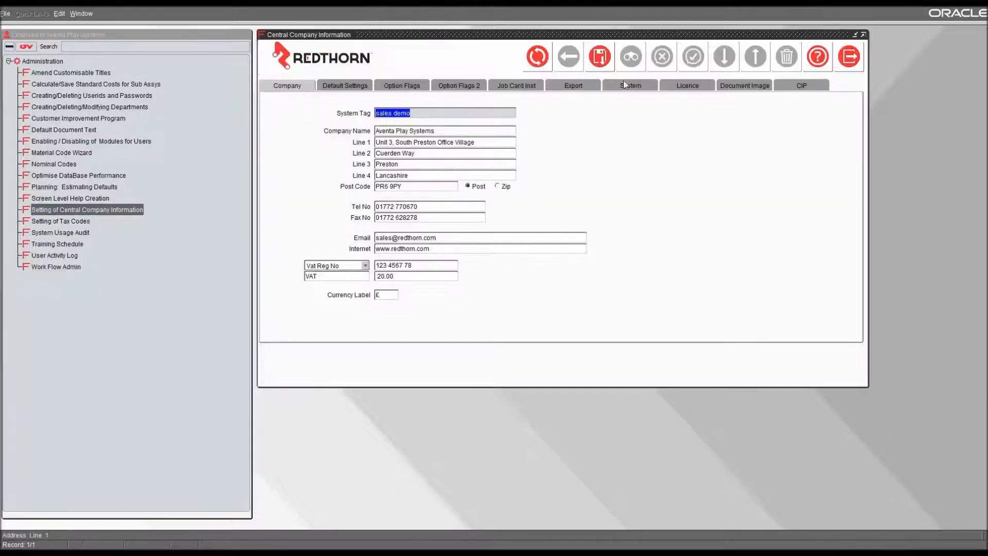
click(573, 88)
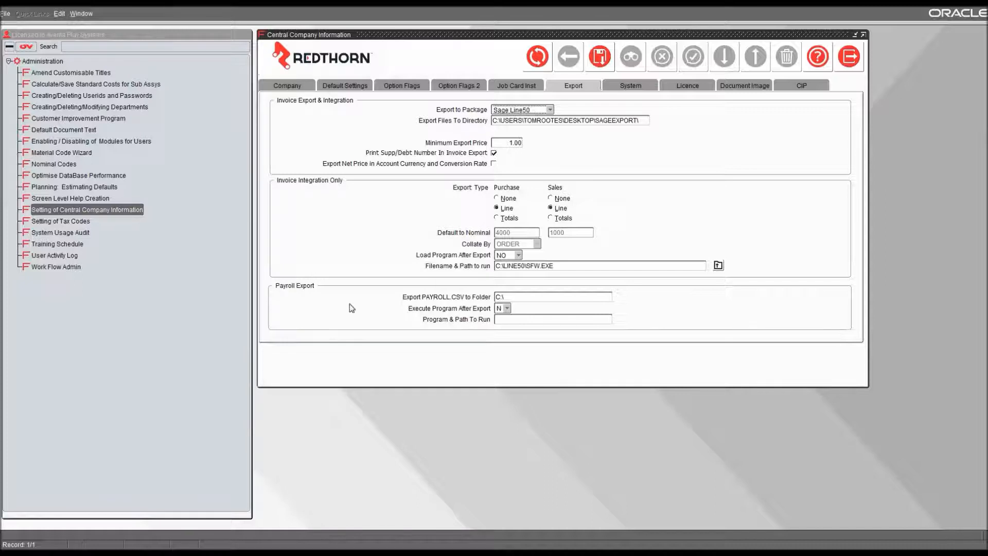
click(549, 110)
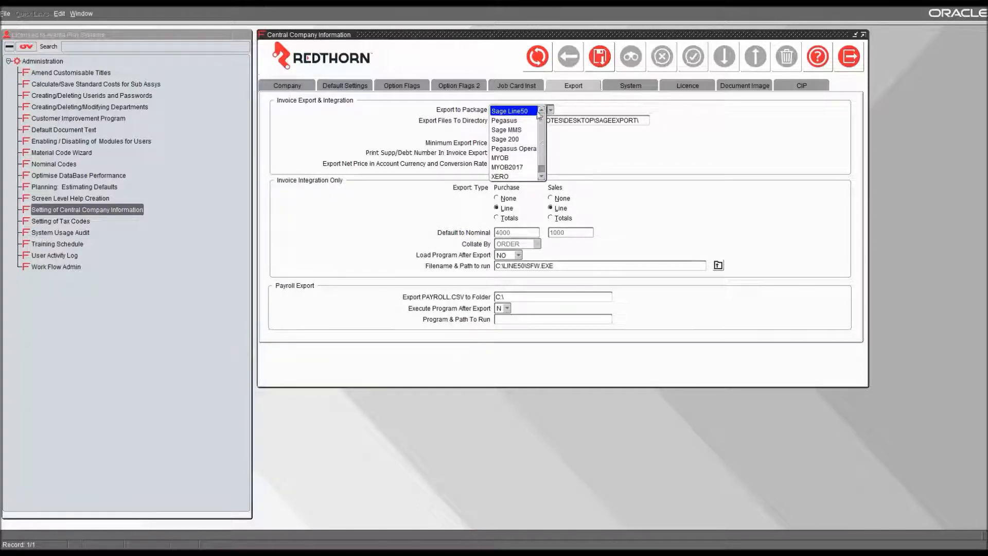
click(525, 112)
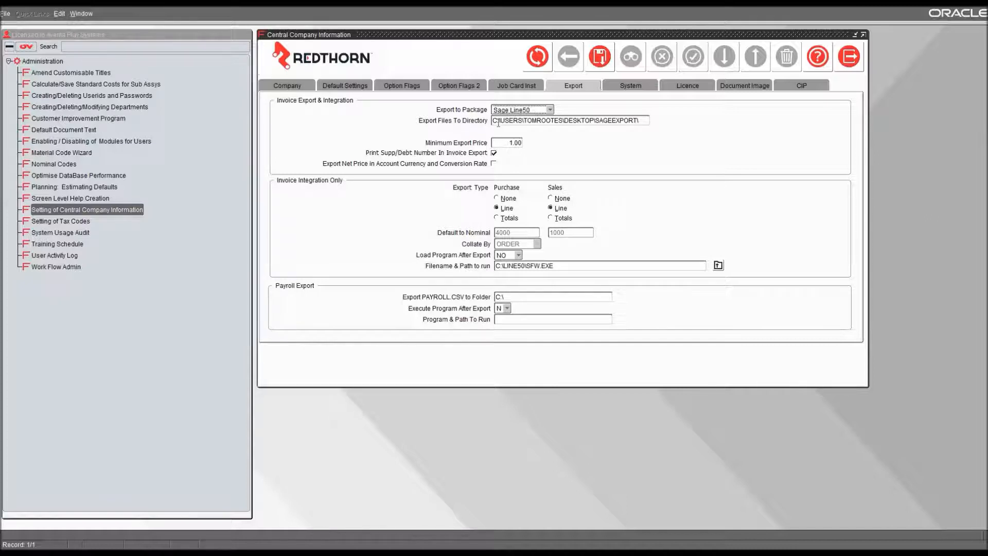
drag(495, 121, 653, 123)
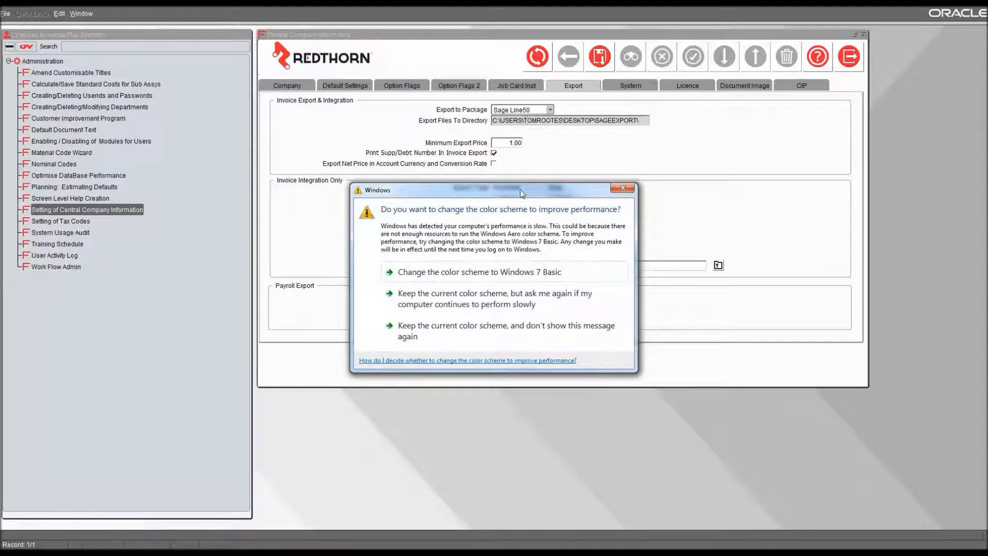
click(494, 327)
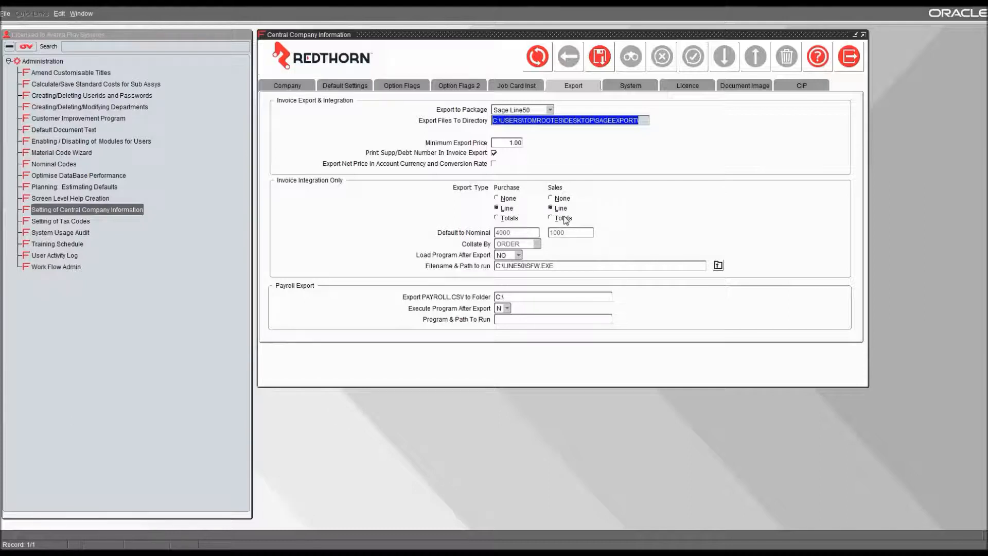
Try the purchase export type Totals collated by ORDER, and return the export type to Line.
click(511, 219)
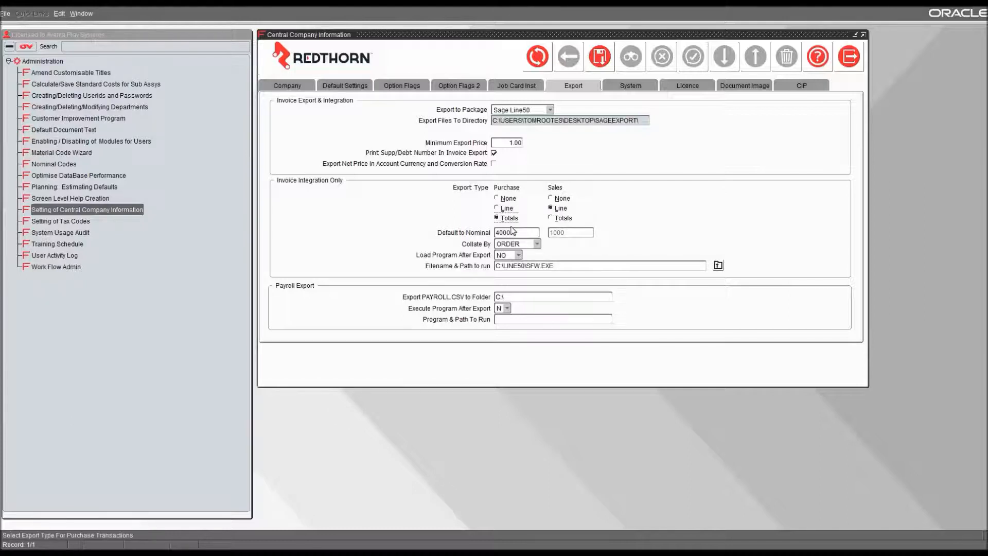
click(537, 244)
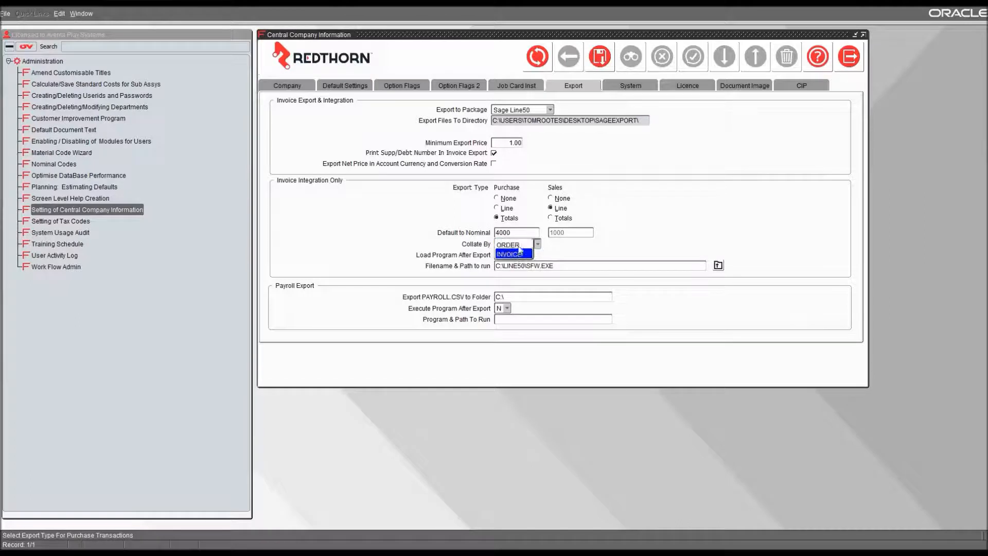
click(520, 247)
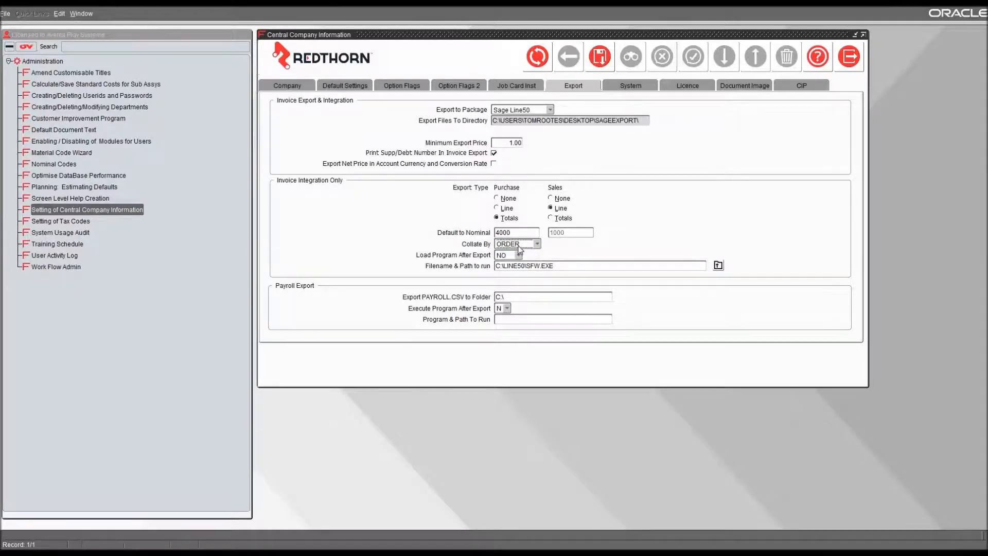
click(498, 207)
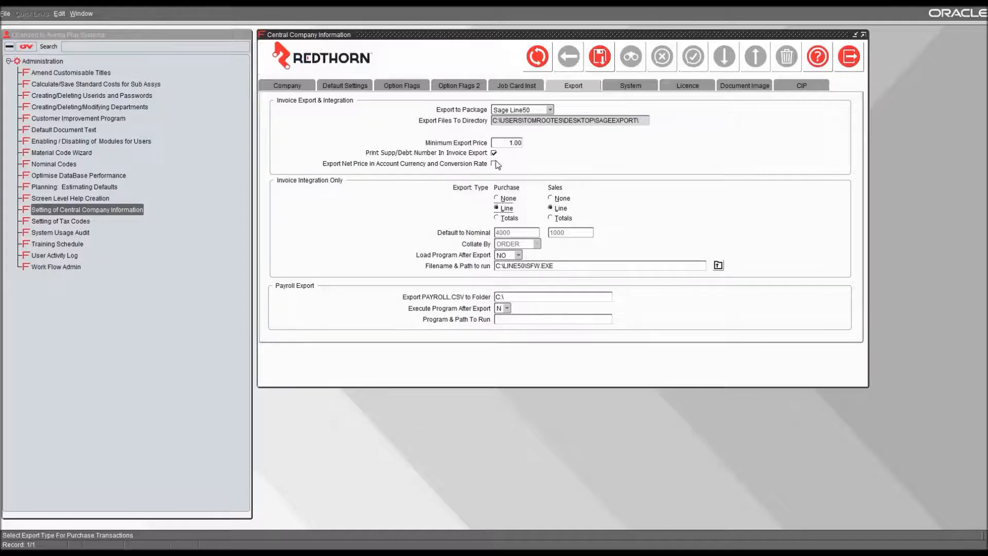
Close Central Company Information and log on again with the other account's user name and password.
click(849, 57)
click(525, 306)
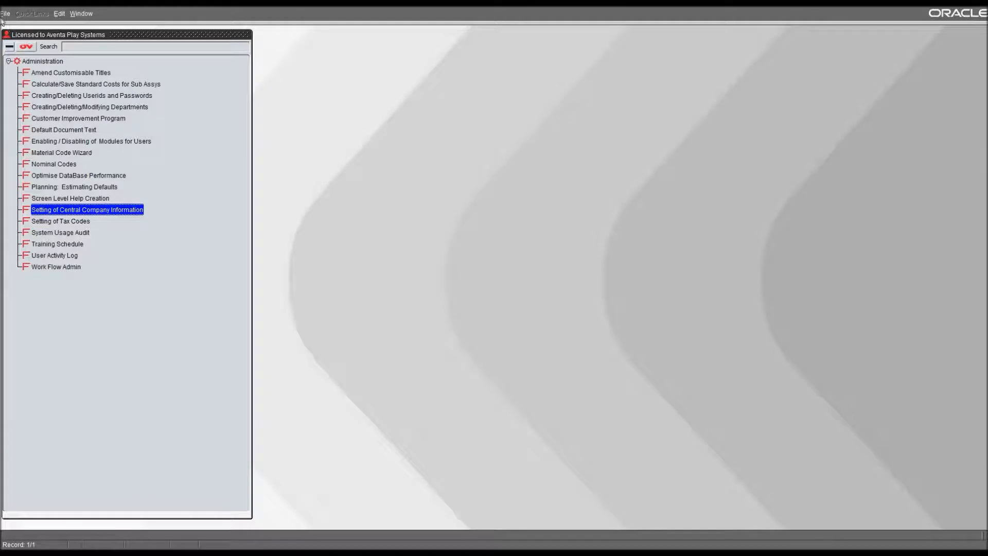
click(5, 14)
click(32, 74)
text(JACK)
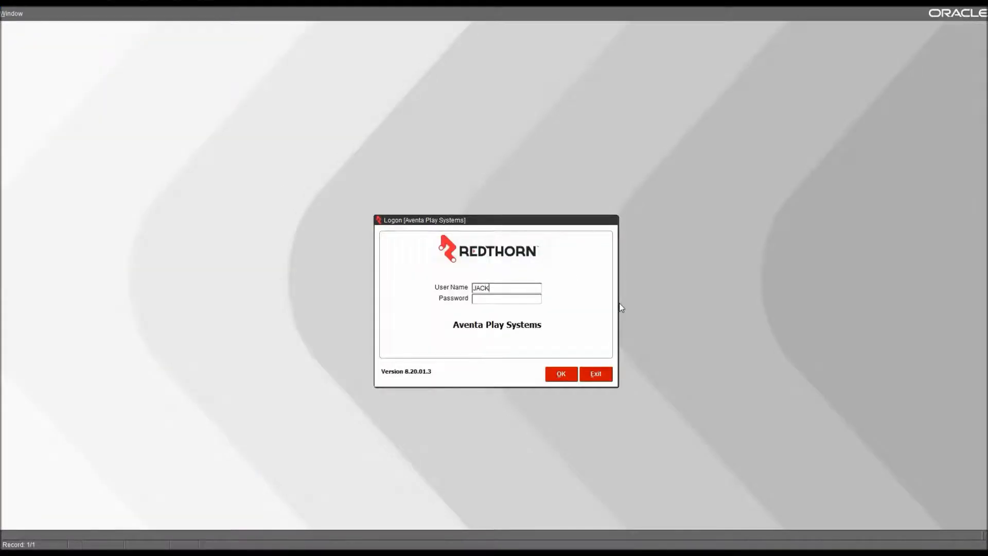
key(Tab)
text(****)
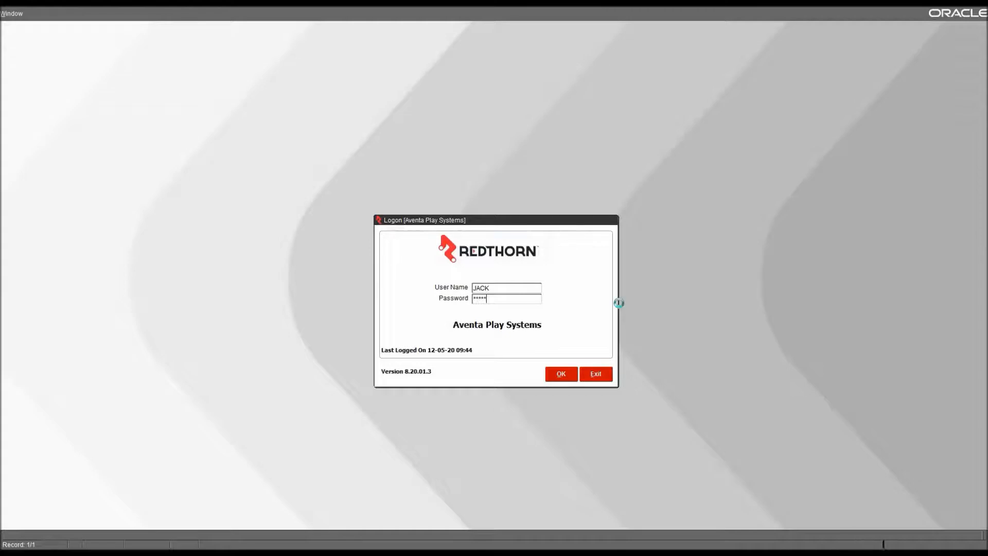
key(Return)
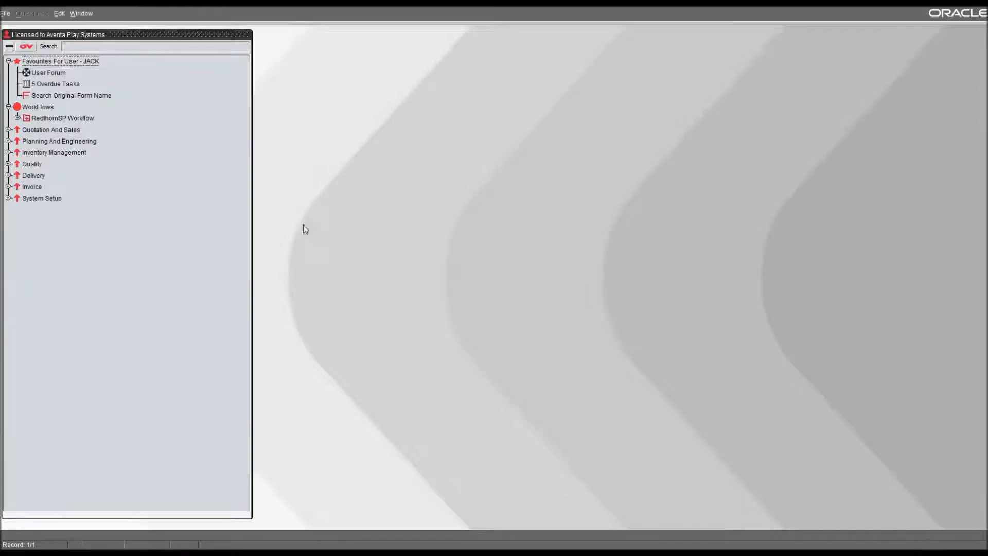
Open Accounts Export from the Invoice section of RedthornSP Workflow, and expand Invoice Integration within the main Invoice module.
click(17, 117)
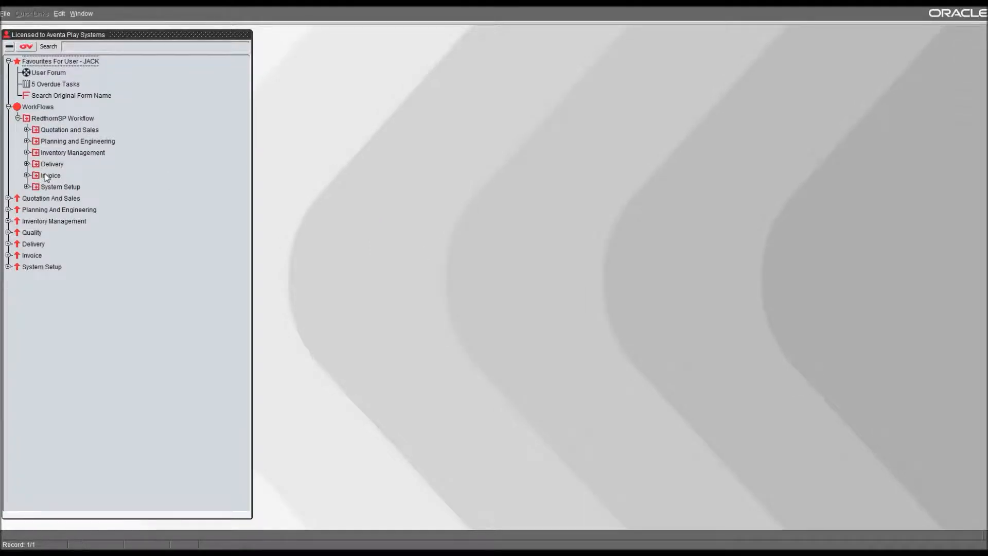
double_click(47, 176)
double_click(62, 256)
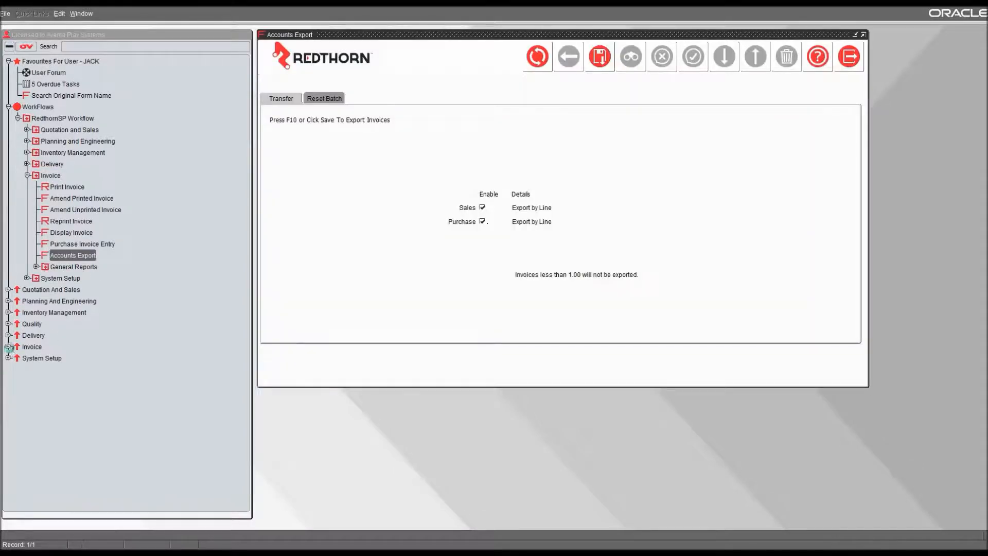
click(9, 347)
click(18, 381)
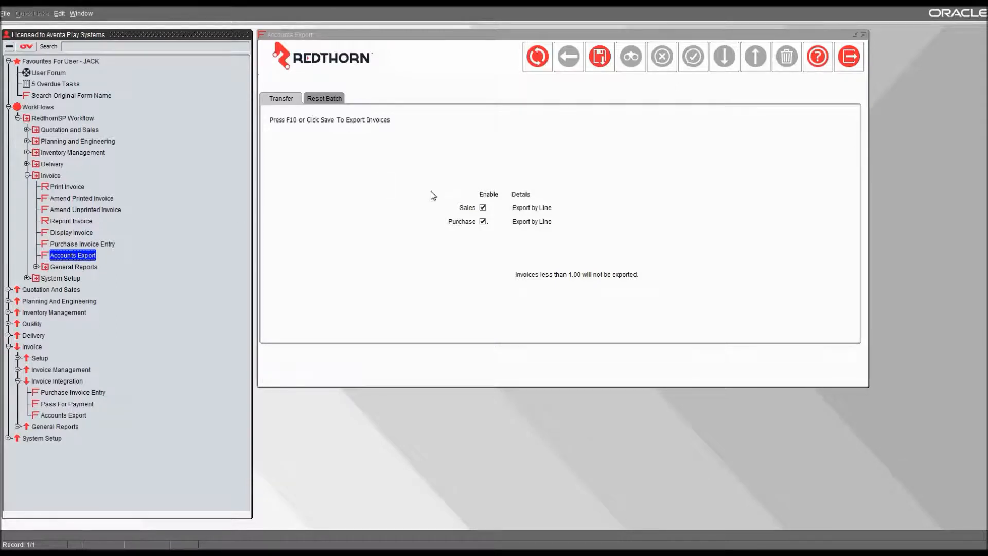
Look at the Reset Batch options for selecting a previously exported batch number.
click(344, 101)
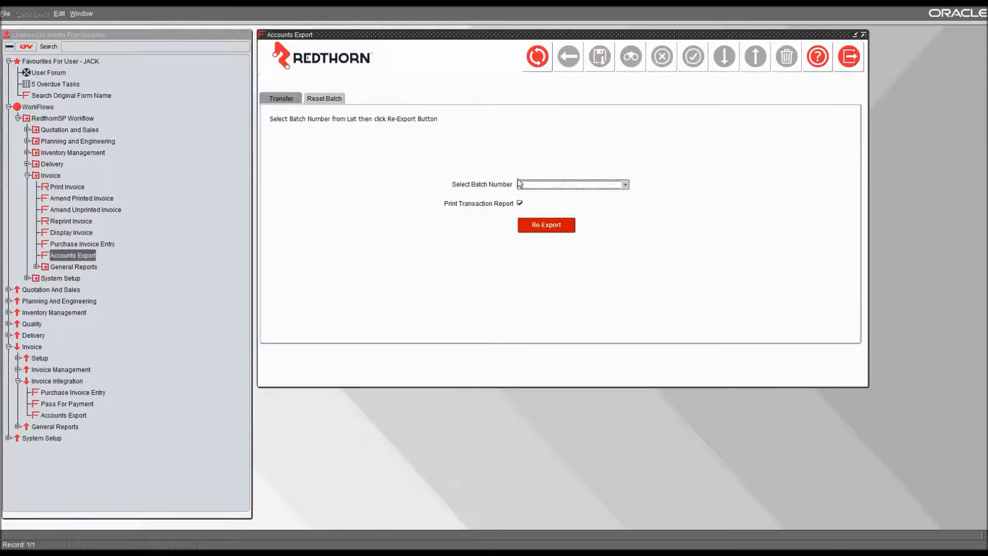
click(522, 186)
click(373, 170)
Export the sales and purchase invoice transactions through the Line50 integration and confirm the export.
click(284, 99)
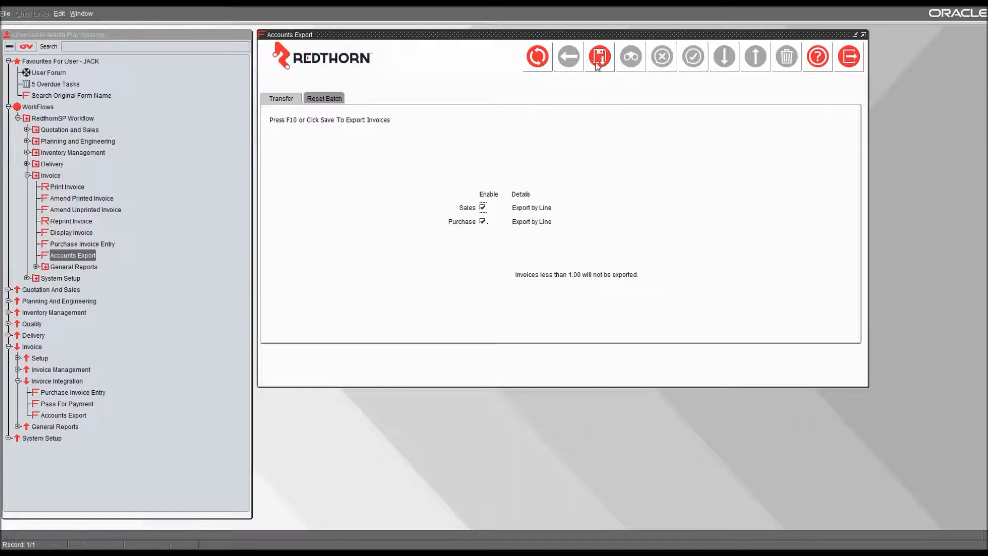
click(599, 56)
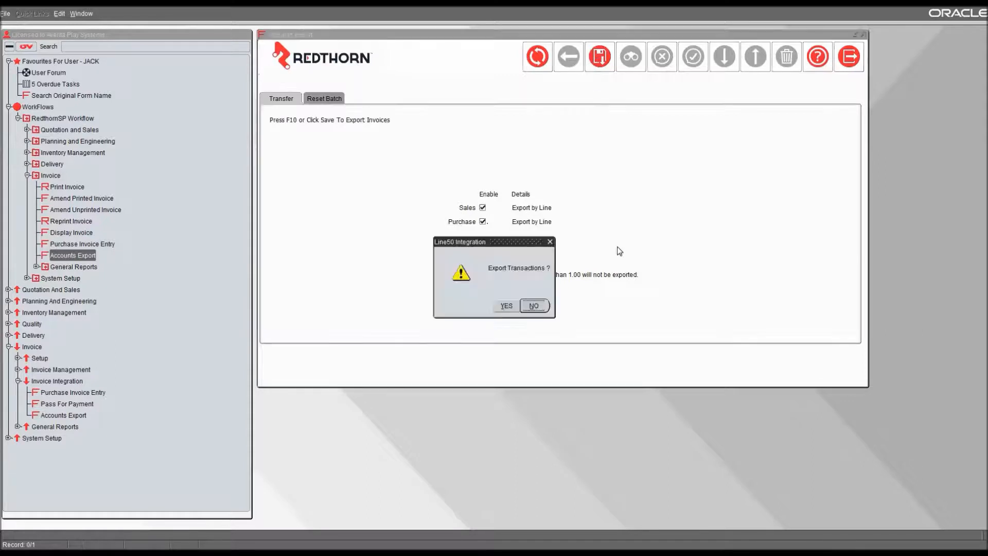
click(506, 306)
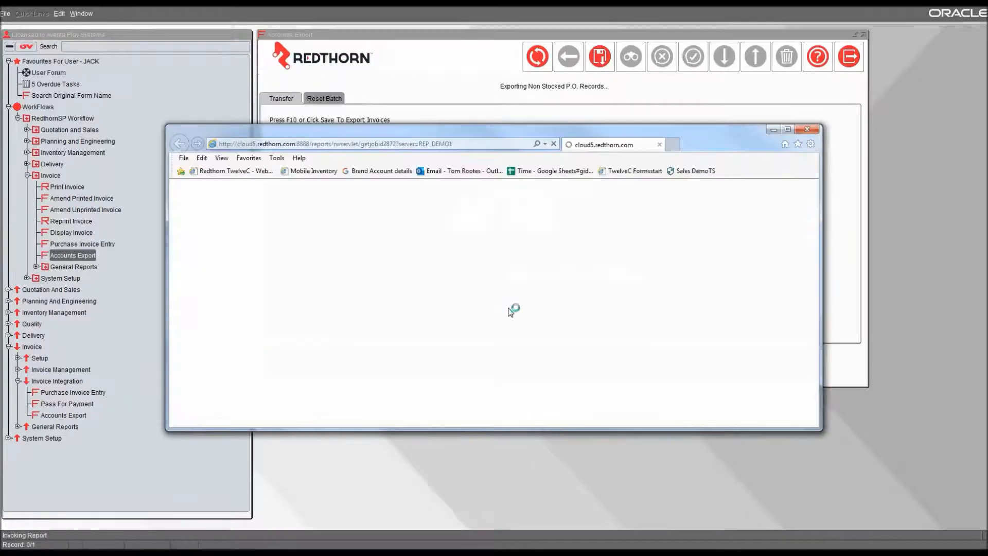
Maximize the Sales/Purchases Exported report and review its transaction lines, totals and summary by type.
click(788, 130)
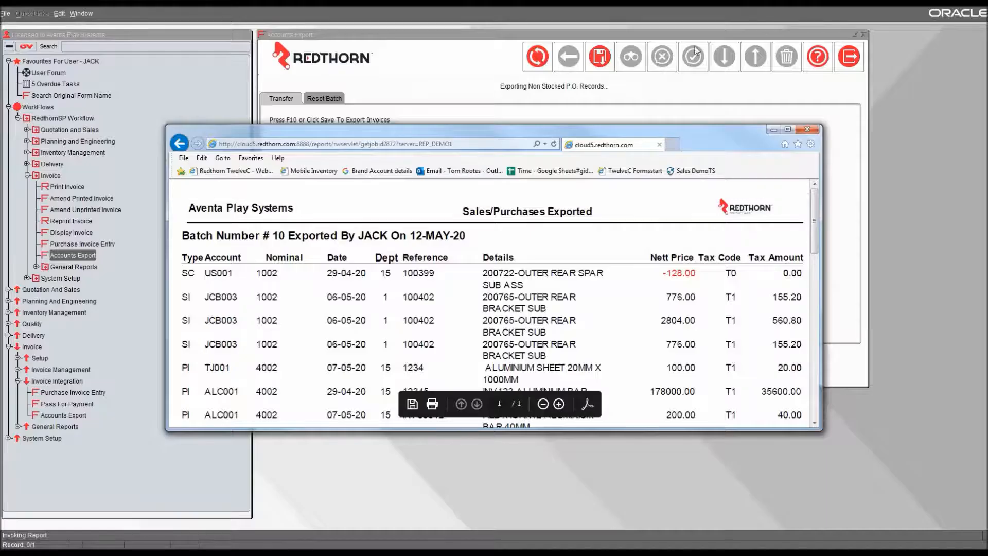
click(788, 129)
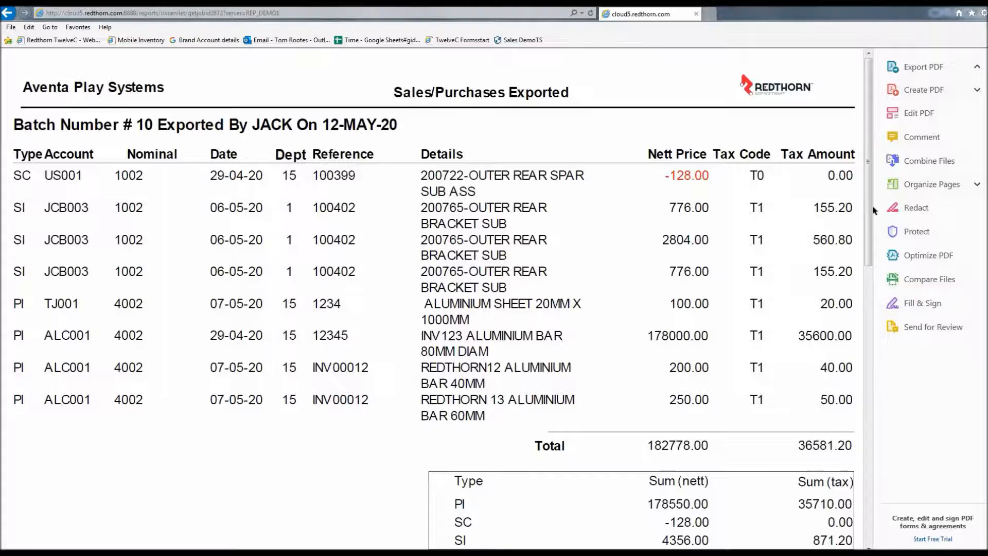
drag(873, 212, 873, 220)
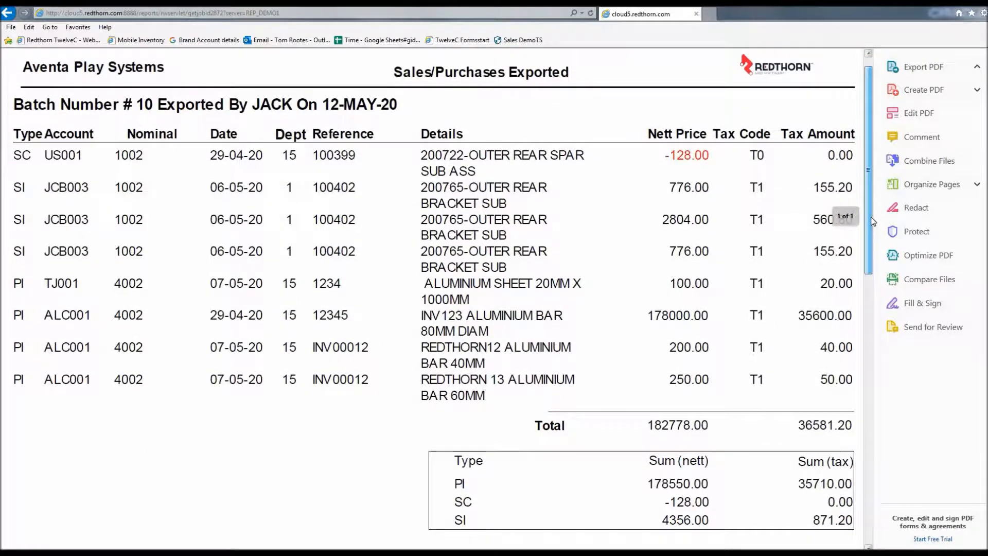
drag(873, 220, 880, 517)
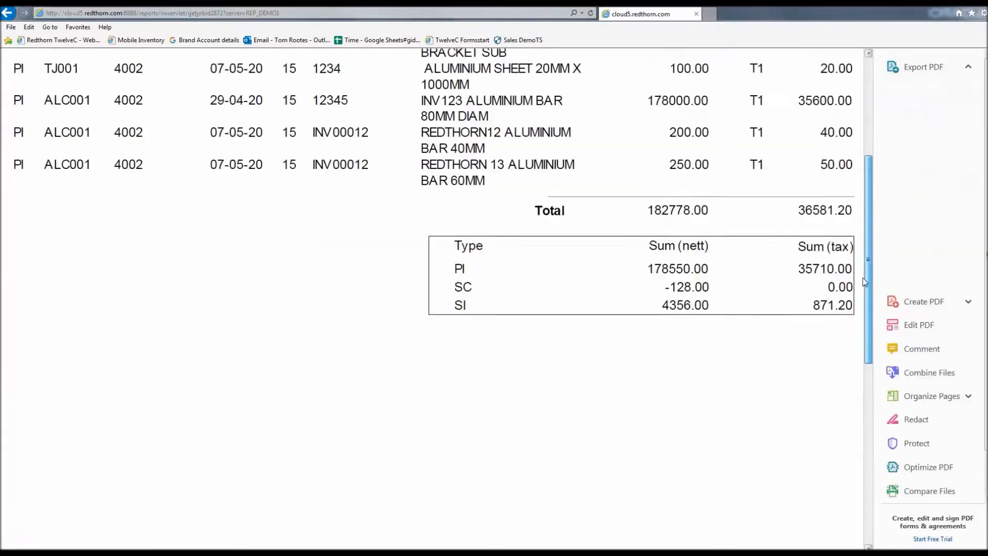
drag(866, 399, 854, 187)
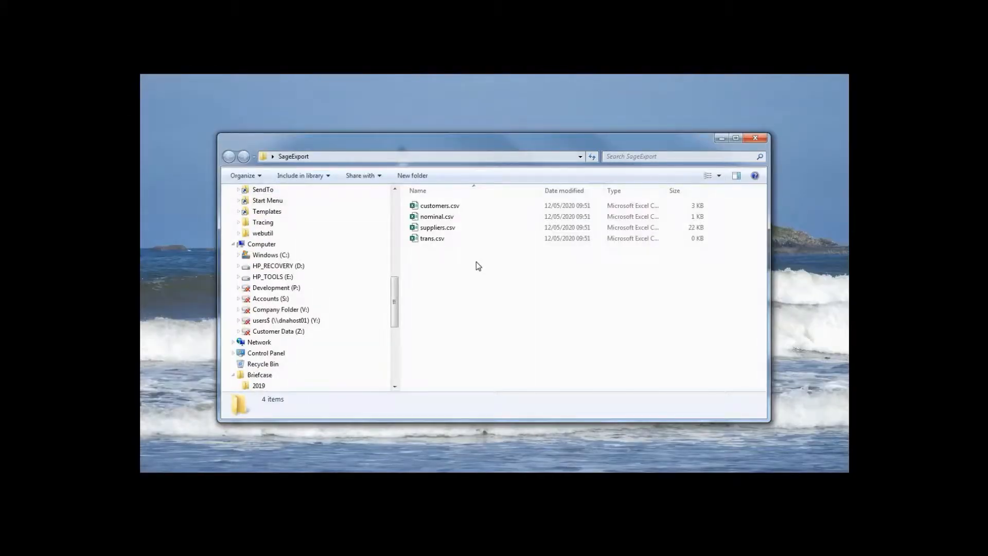
Inspect customers.csv and the purchase invoice rows of trans.csv from the SageExport folder, closing each file after viewing.
double_click(435, 207)
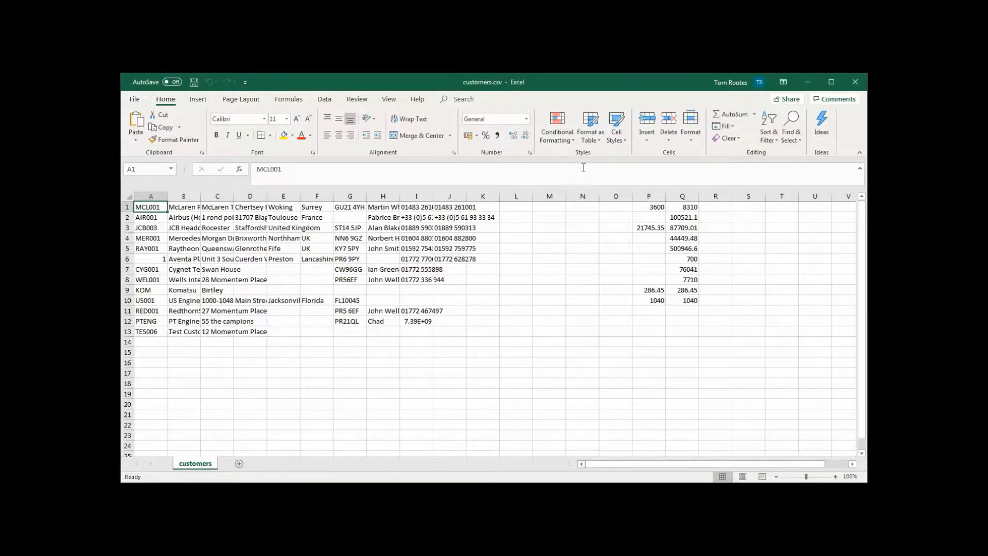
click(853, 83)
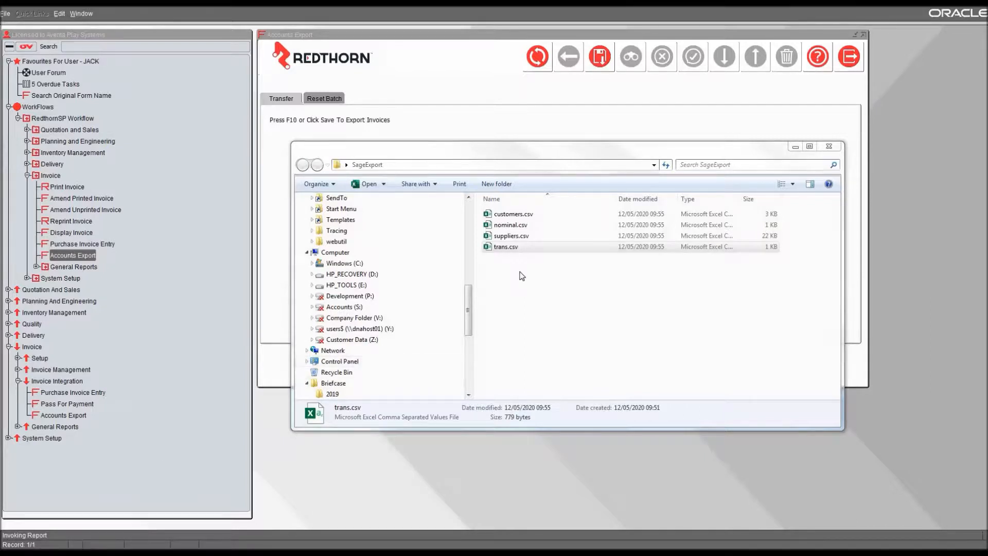
double_click(521, 249)
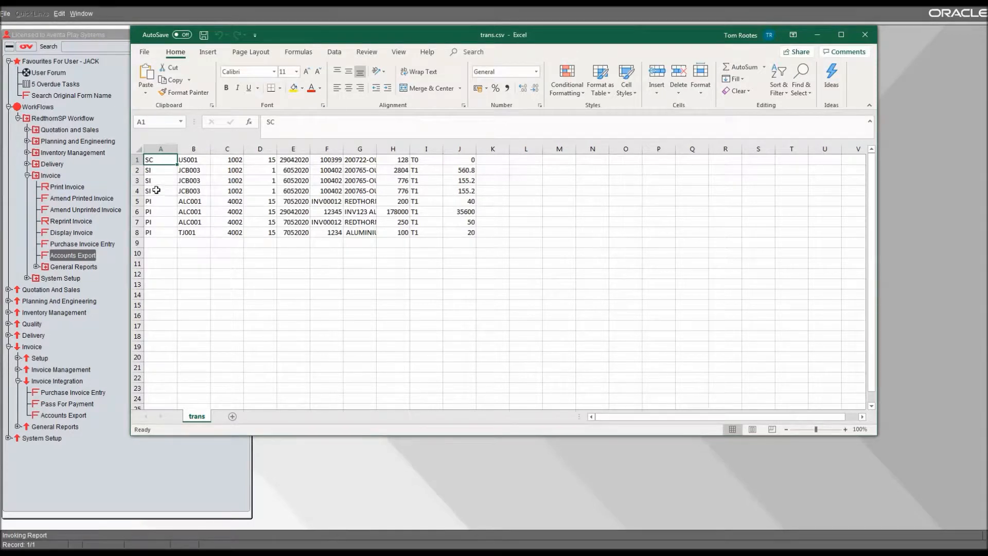
drag(155, 201, 156, 226)
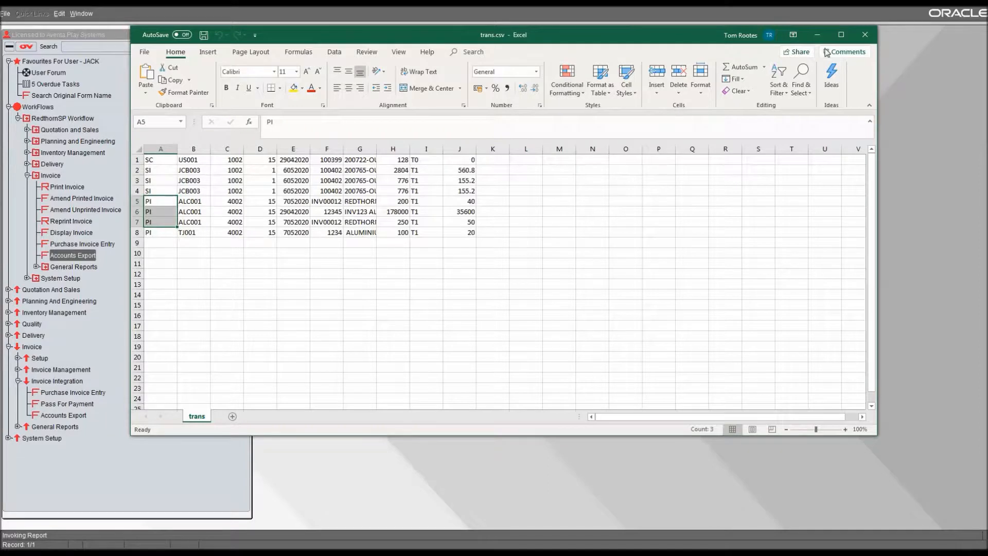
click(865, 34)
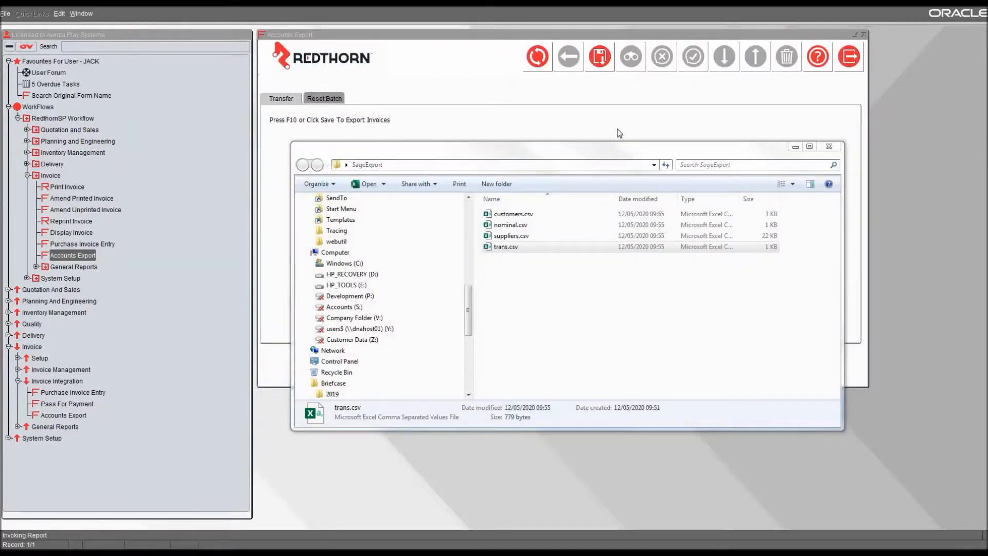
Return to Accounts Export and view the list of exported batches available for re-export, without selecting one.
click(453, 80)
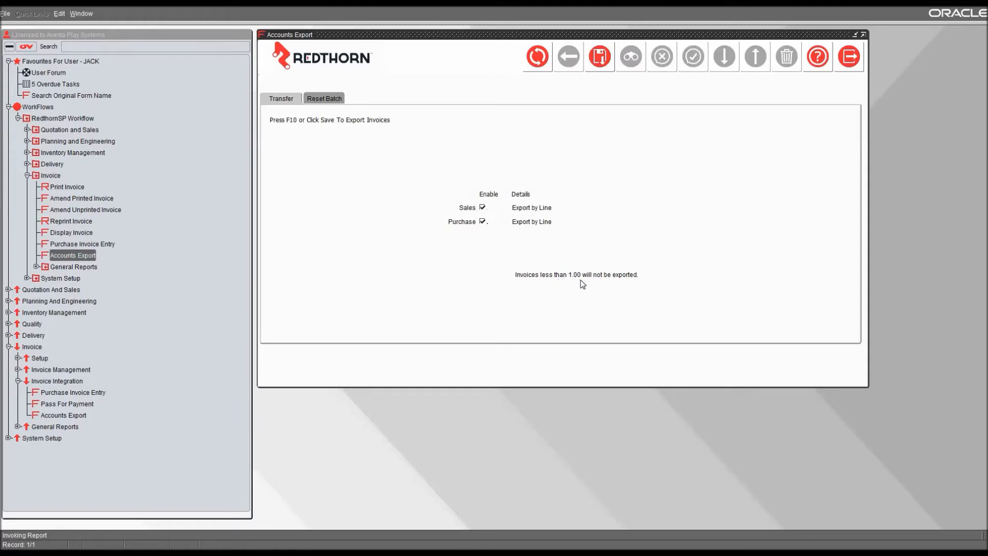
click(324, 98)
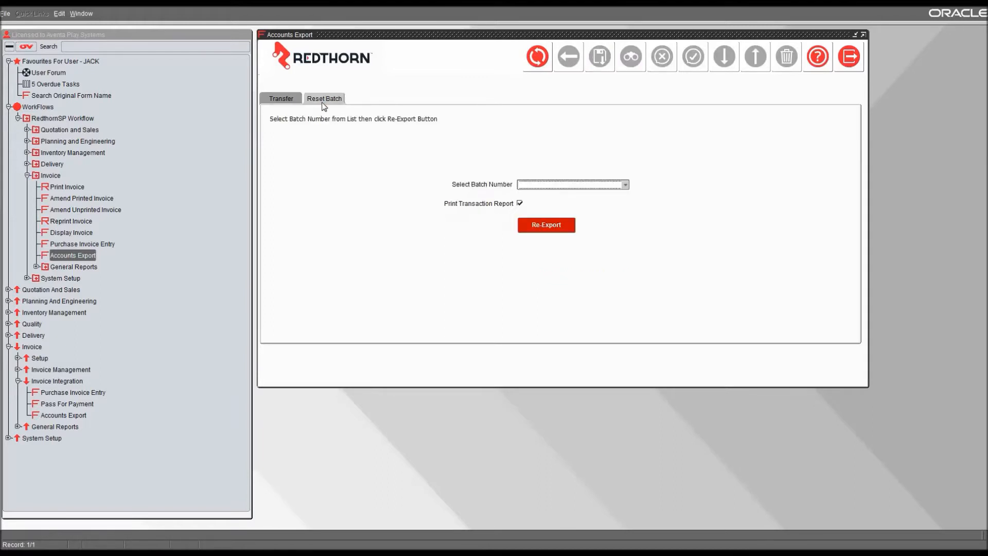
click(560, 186)
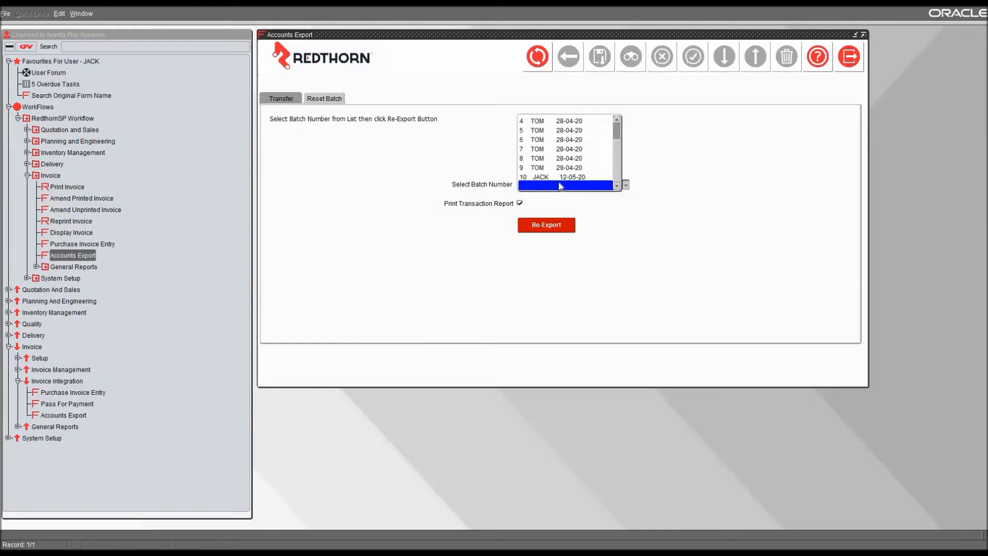
click(477, 173)
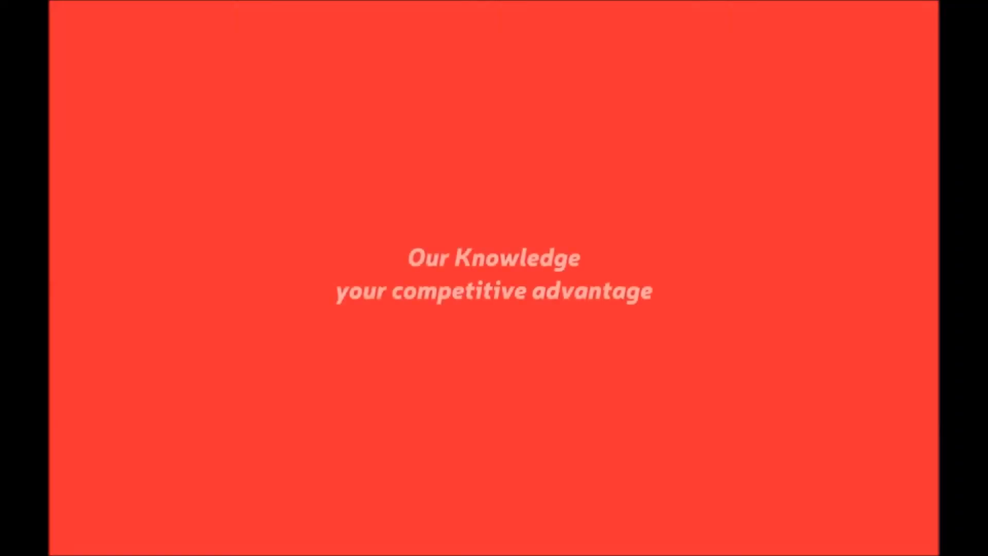